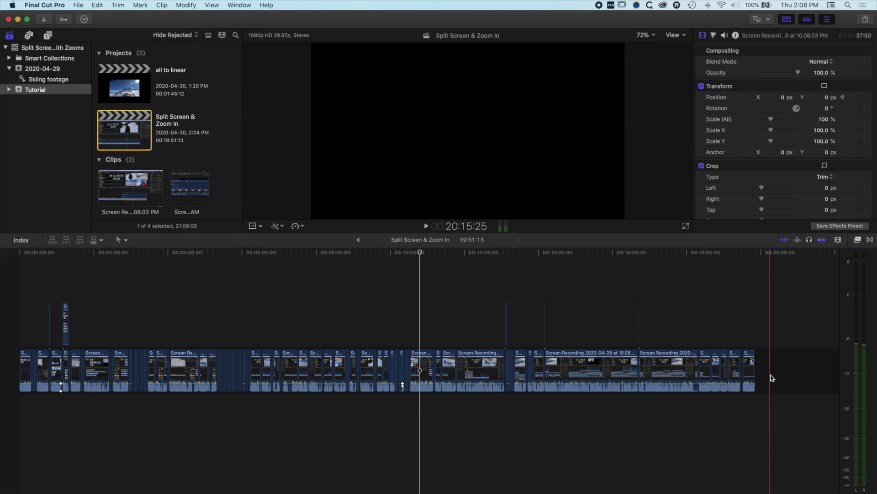
Select all timeline clips and apply Cross Dissolve from the Dissolves category, then deselect.
left_click_drag(773, 374, 2, 400)
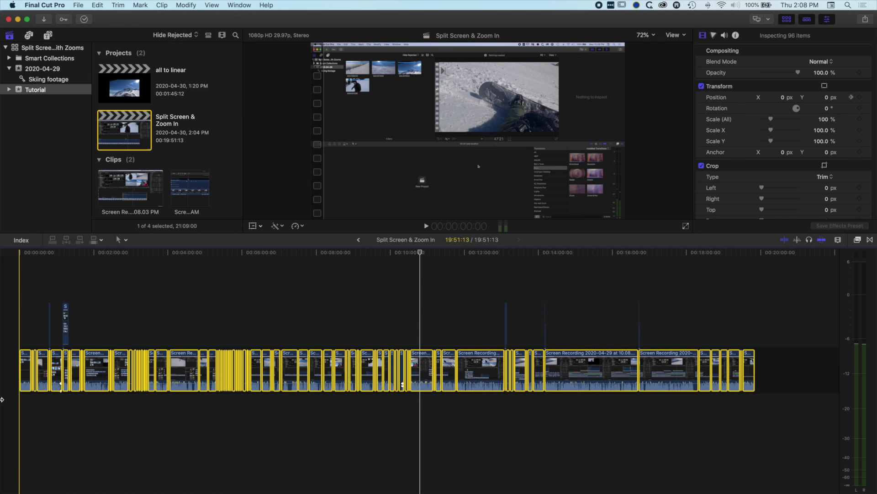
left_click(871, 239)
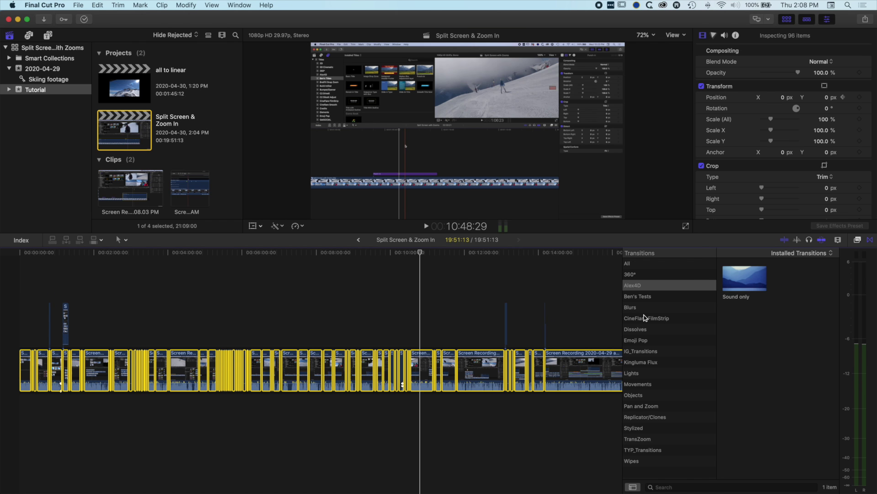
left_click(642, 329)
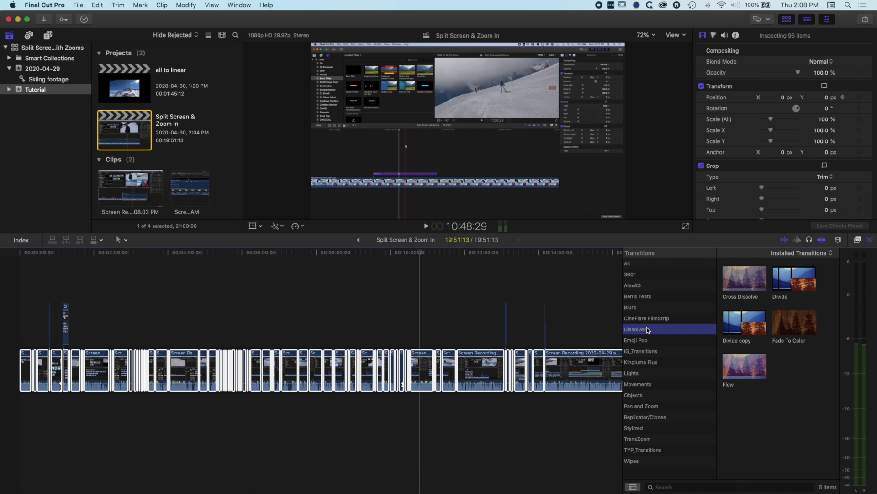
left_click(739, 281)
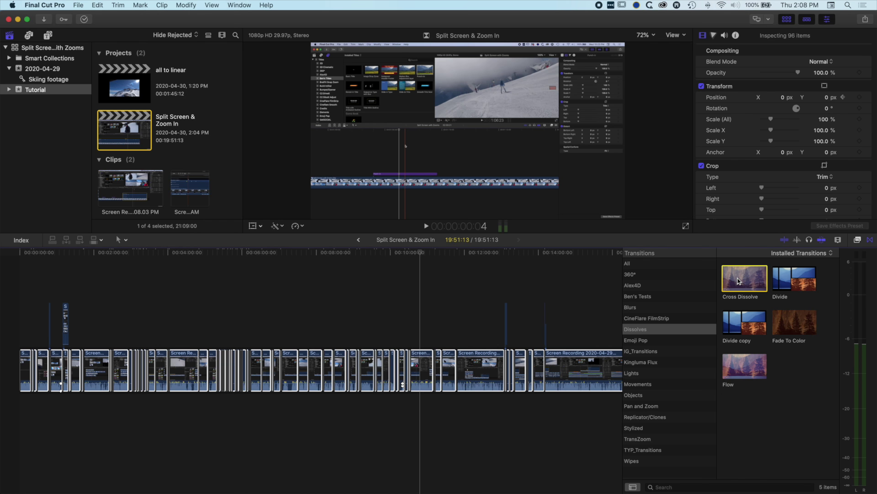
left_click(383, 292)
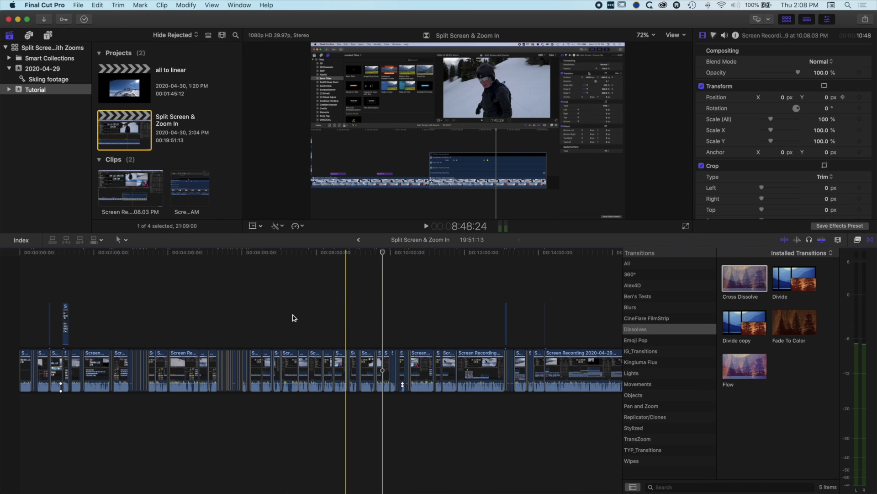
key("cmd+minus")
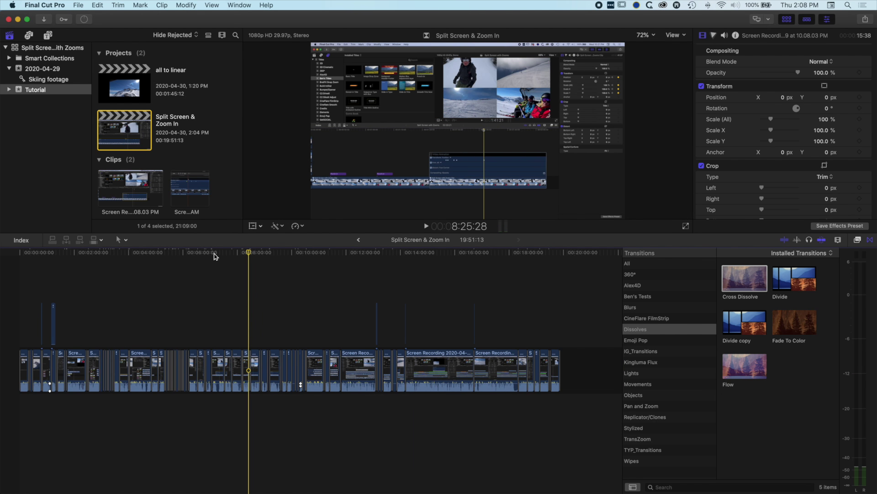
Zoom in and play back one cross dissolve to check how it sounds.
key("cmd+equal")
key("cmd+equal")
key("cmd+equal")
key("cmd+equal")
key("cmd+equal")
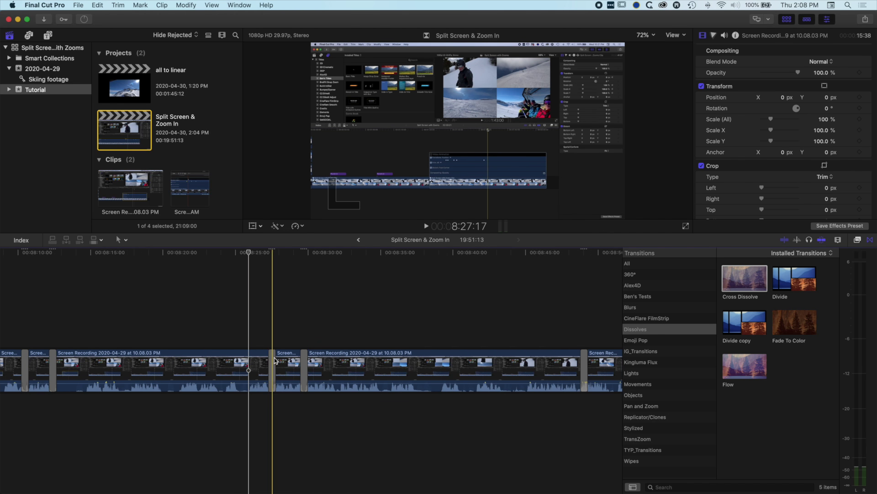
left_click(274, 359)
key("cmd+t")
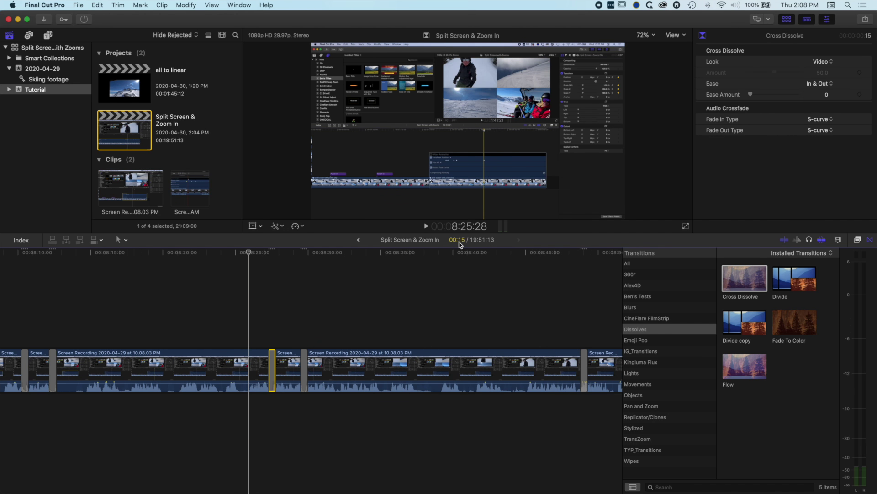
key("space")
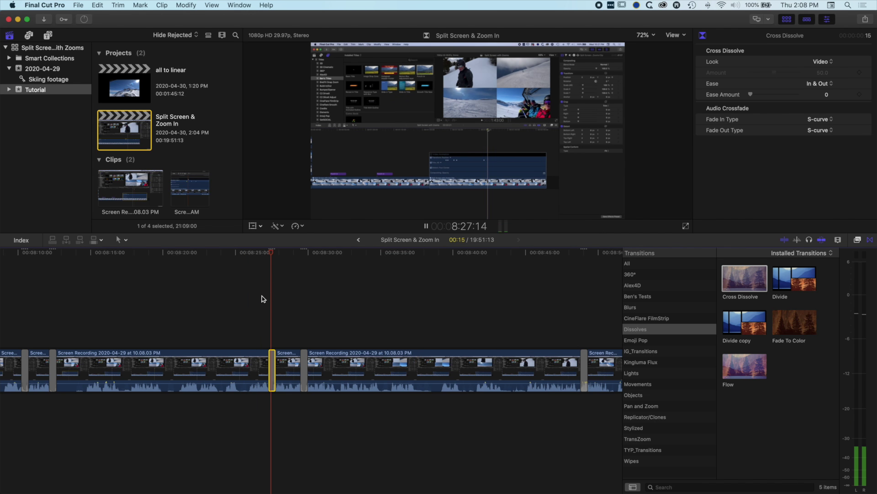
key("space")
left_click_drag(282, 252, 269, 253)
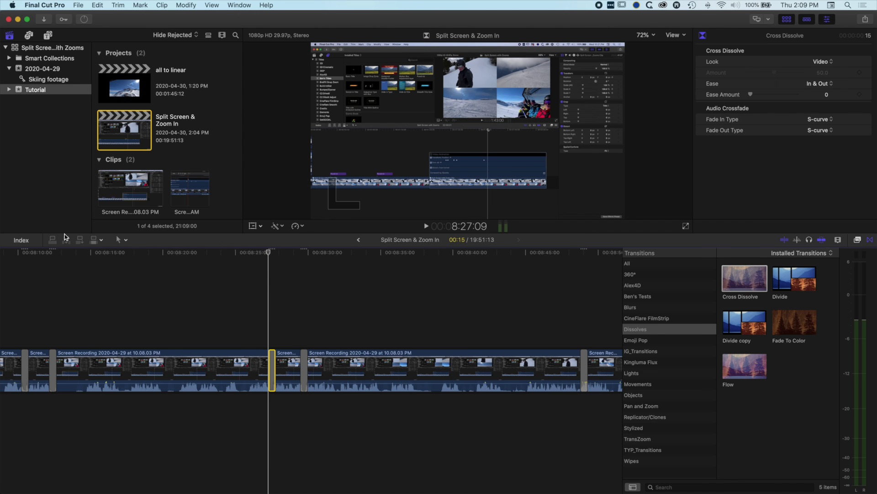
Search the Timeline Index for 'cross' and select all 97 Cross Dissolve transitions.
left_click(24, 241)
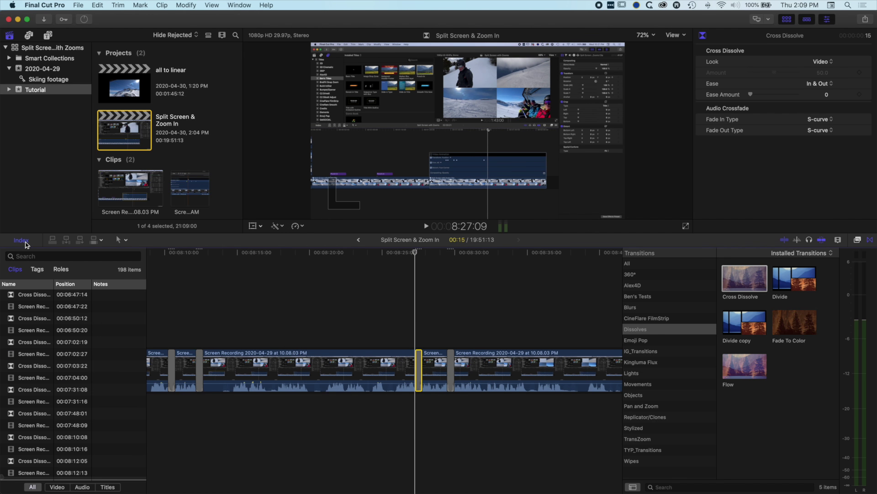
left_click(32, 297)
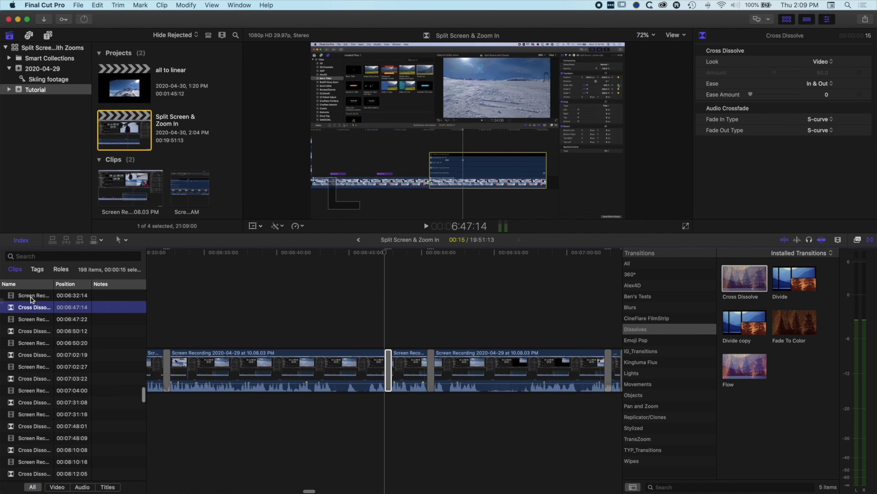
left_click(45, 255)
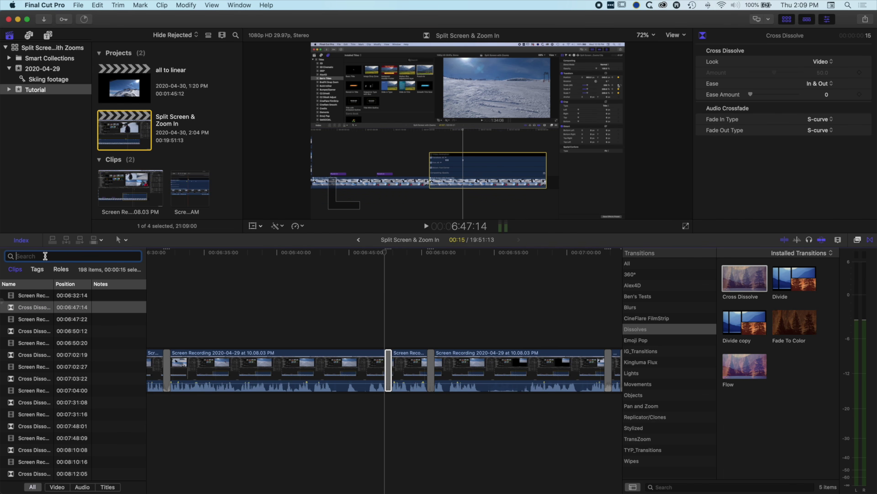
type("cross")
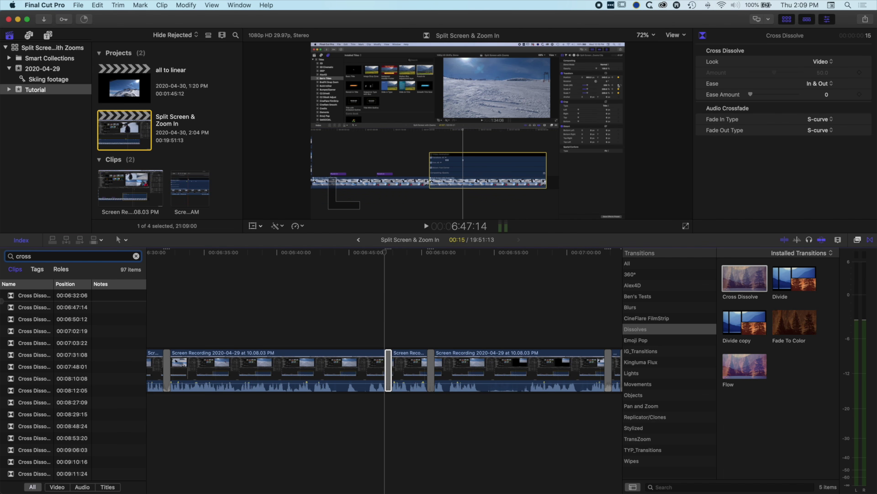
left_click(46, 296)
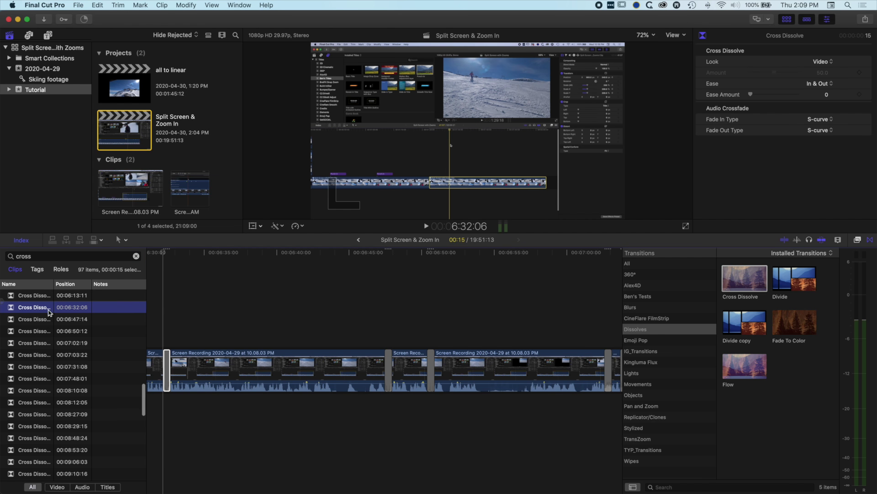
left_click(43, 297)
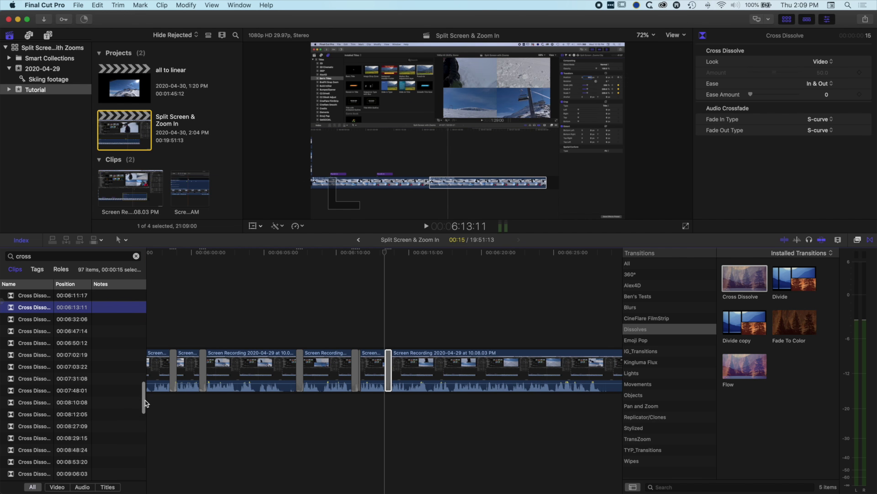
left_click_drag(145, 405, 145, 300)
left_click(45, 296)
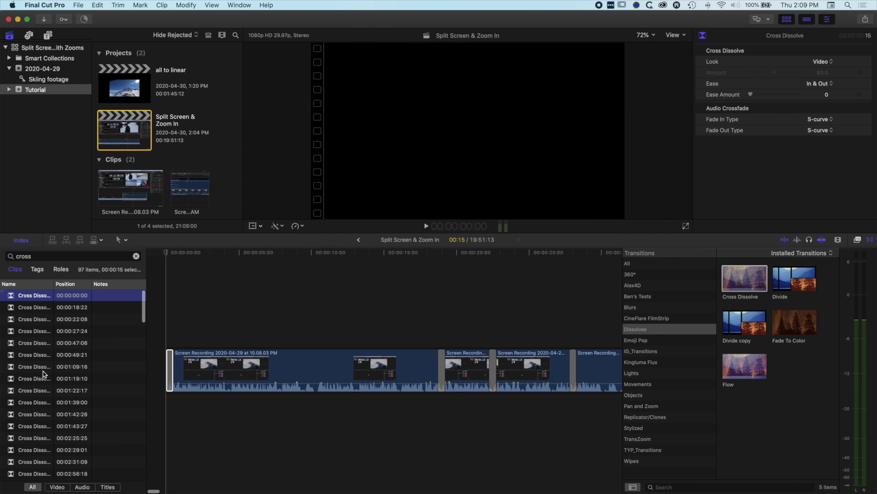
scroll(43, 366, "down", 15)
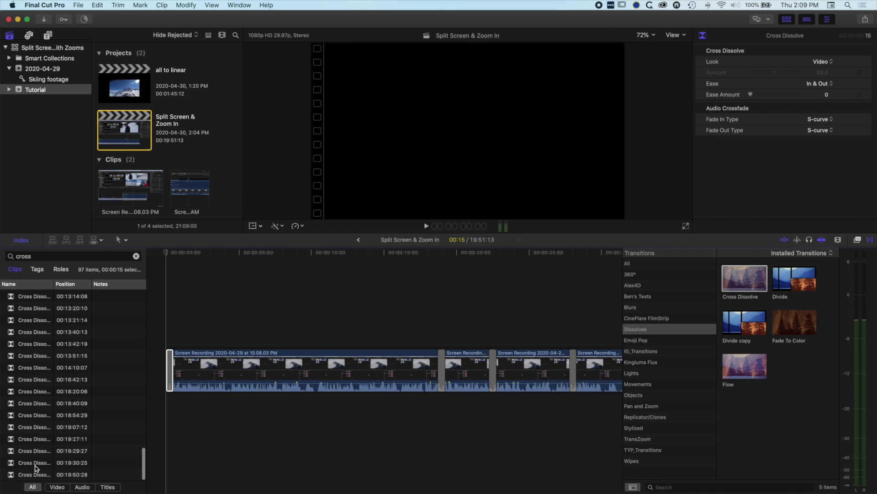
left_click(36, 476, "shift")
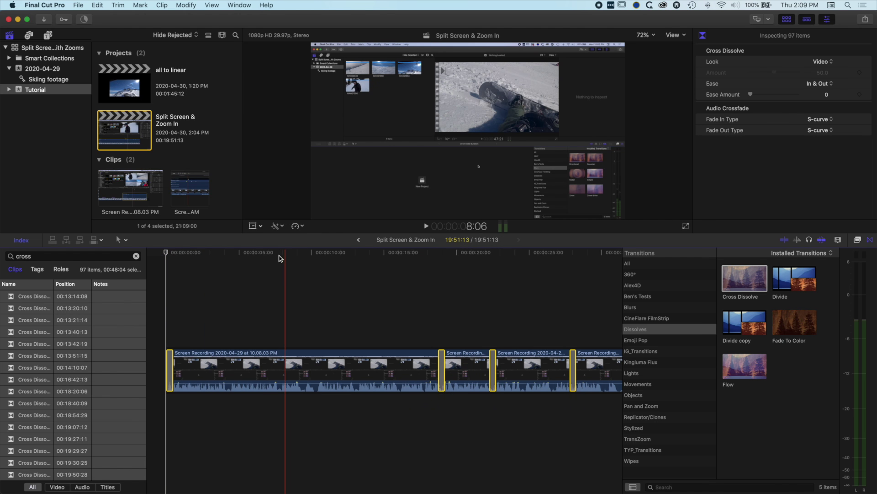
left_click(299, 253)
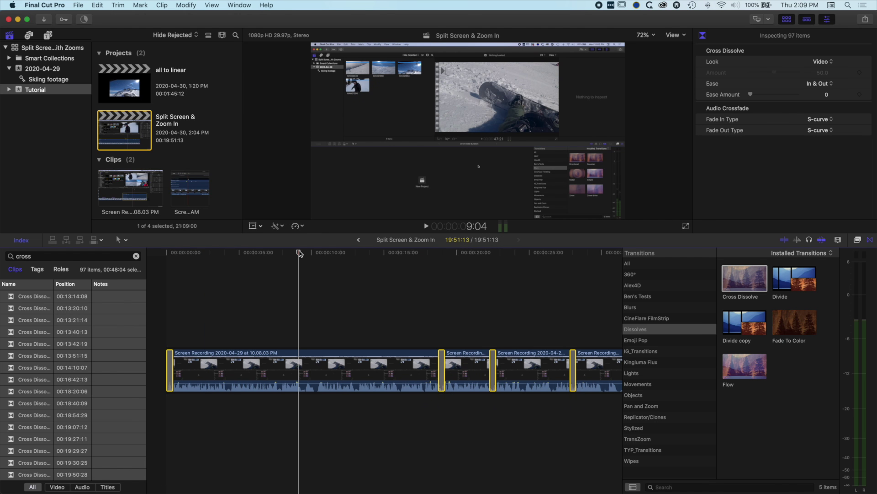
key("ctrl+d")
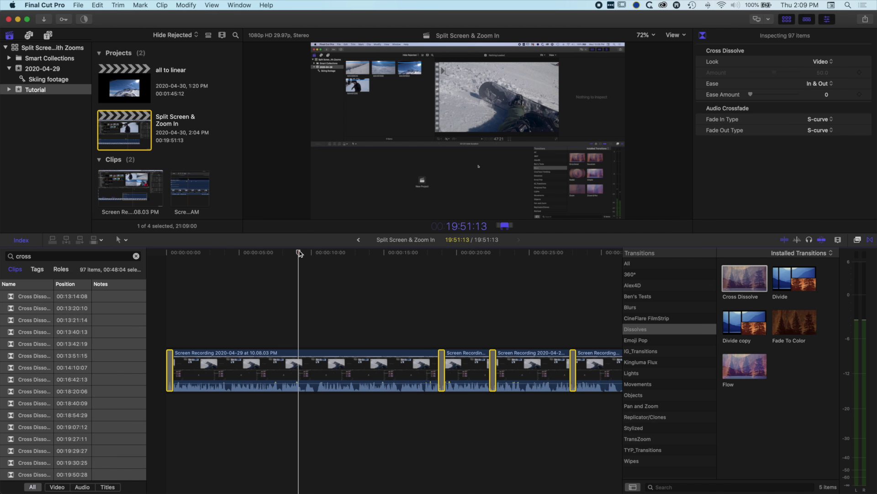
type("3")
key("Return")
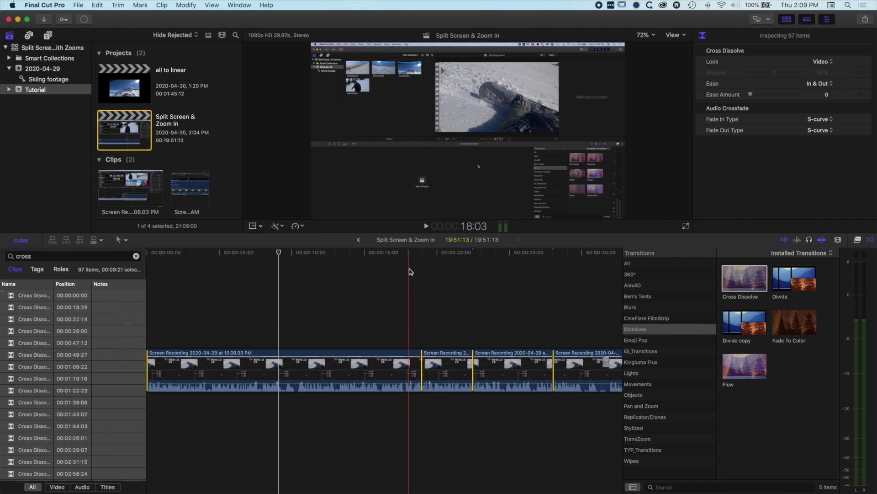
key("space")
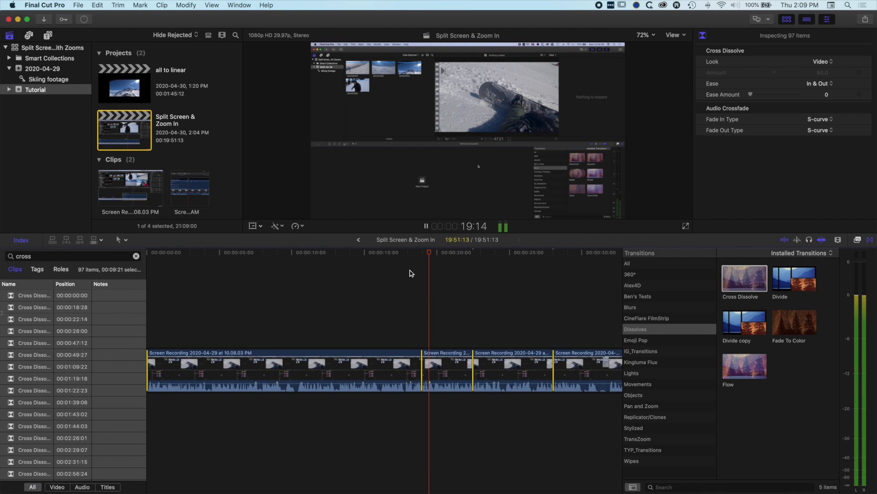
key("space")
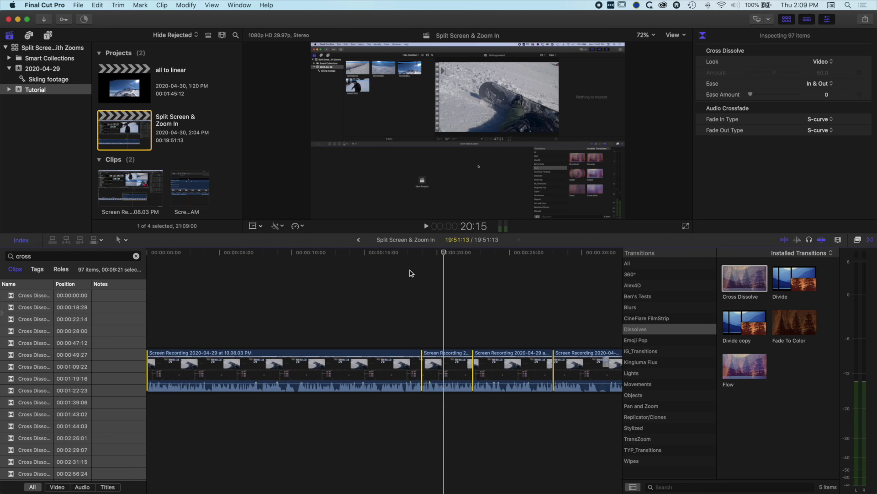
key("s")
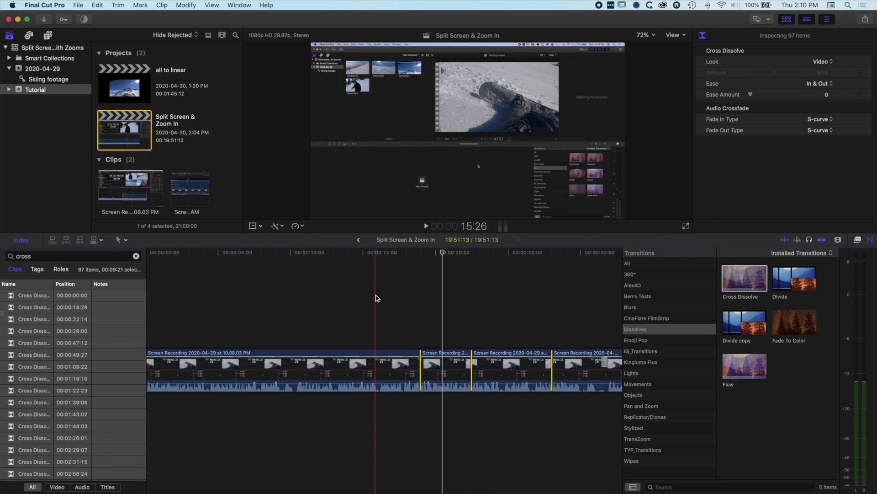
Delete the selected cross dissolves, clear the Index search and fit the project in view.
key("Left")
key("Left")
key("Left")
key("Left")
key("Left")
key("Left")
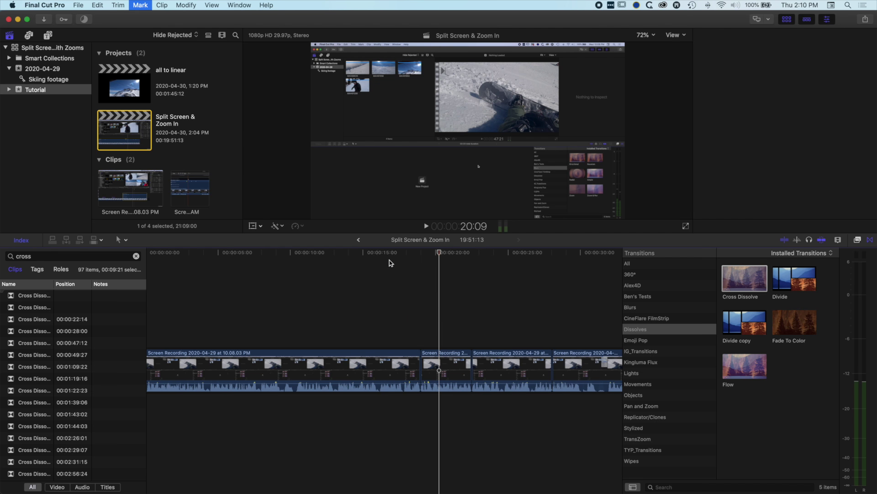
left_click(136, 256)
left_click(21, 240)
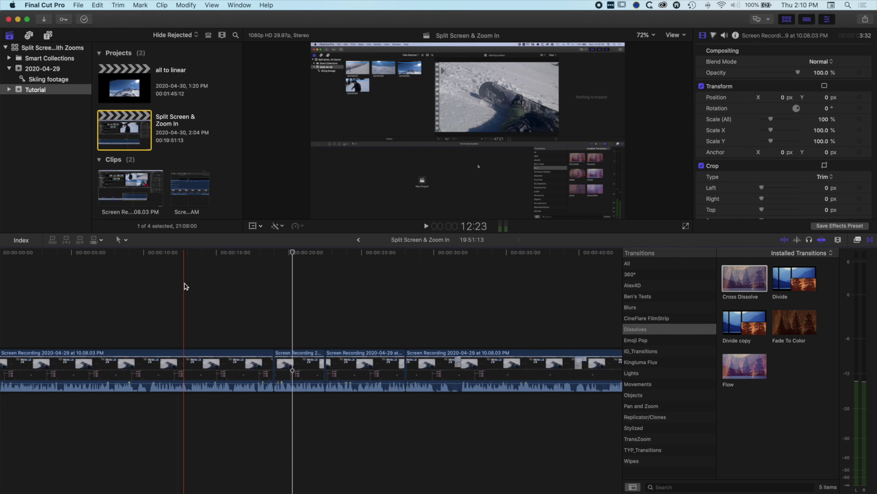
key("shift+z")
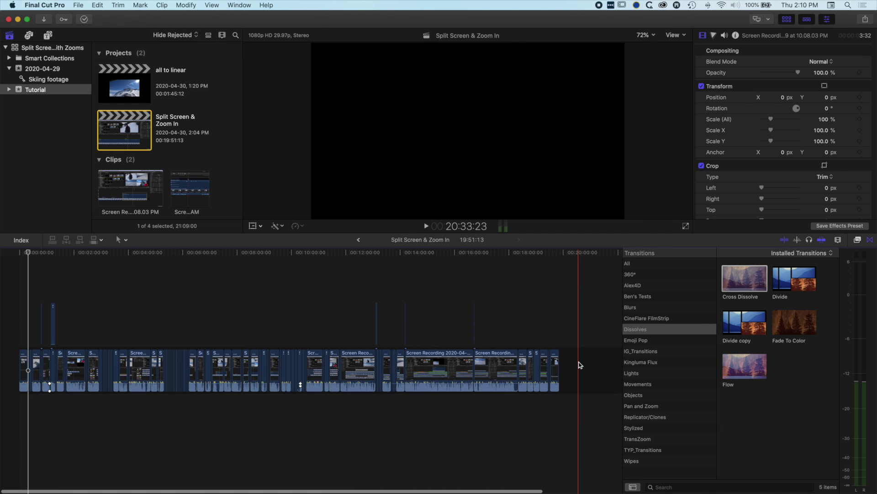
Select every clip and apply Alex4D's Sound only transition at each edit.
left_click_drag(581, 364, 3, 405)
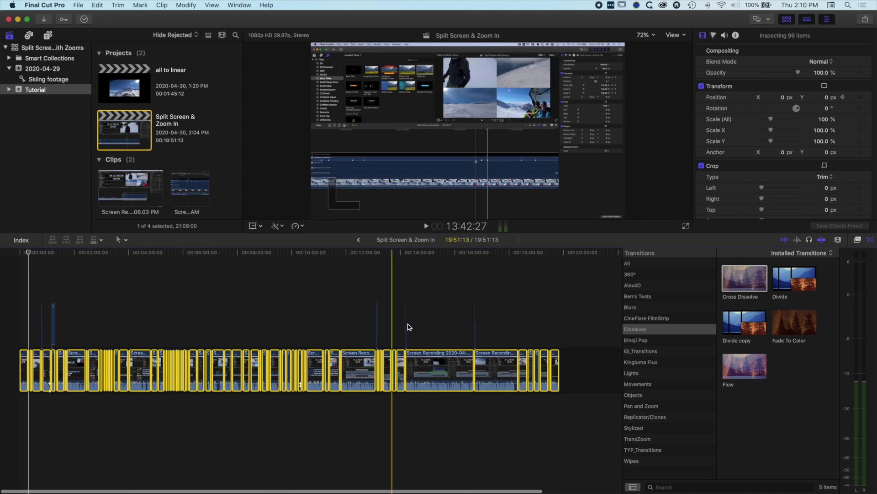
left_click(639, 287)
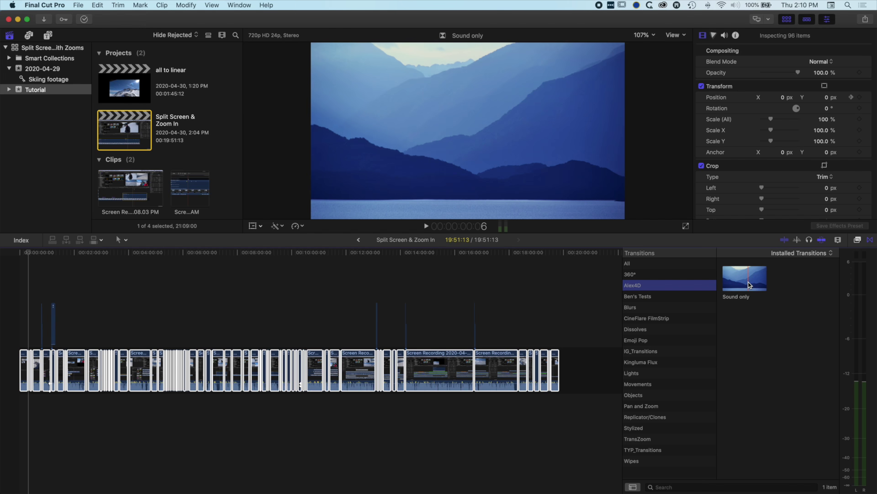
key("cmd+2")
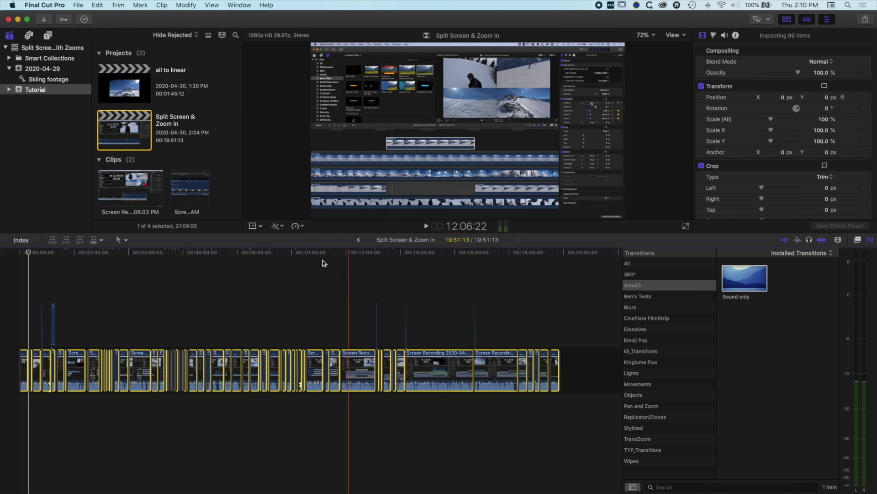
key("cmd+equal")
key("cmd+equal")
key("cmd+equal")
key("cmd+equal")
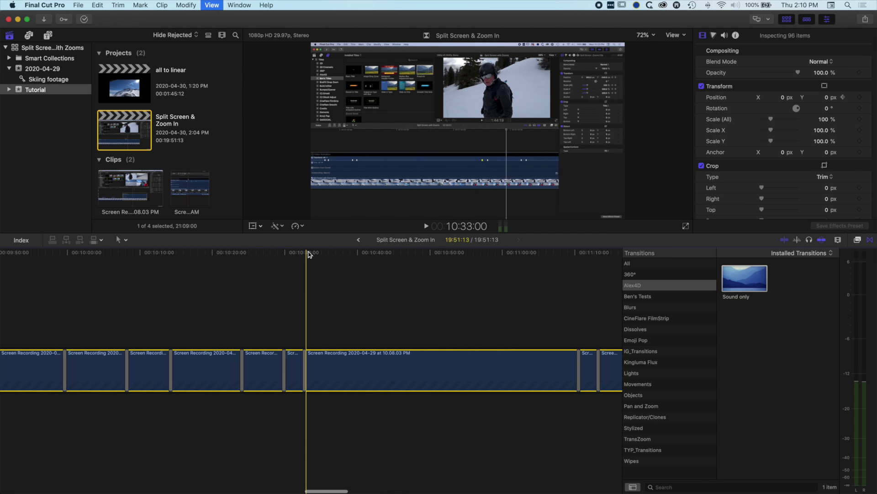
Search the Timeline Index for 'sound only' and select all 97 Sound only transitions.
left_click(304, 366)
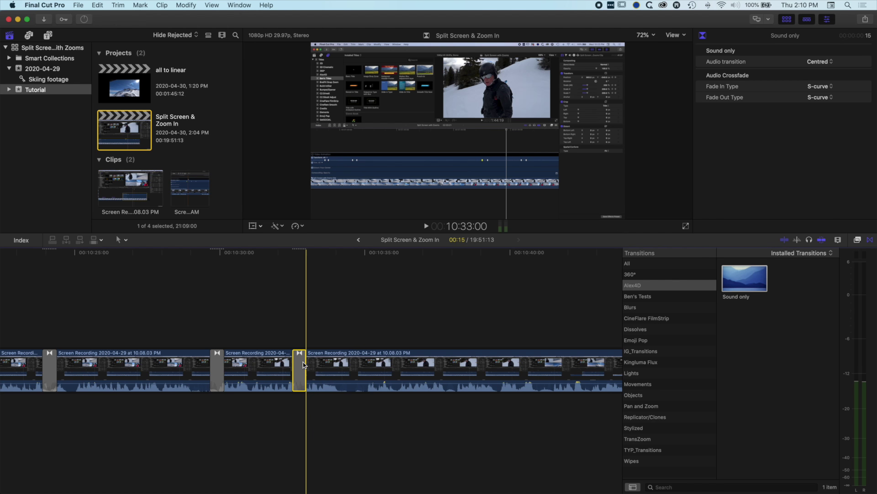
left_click(22, 241)
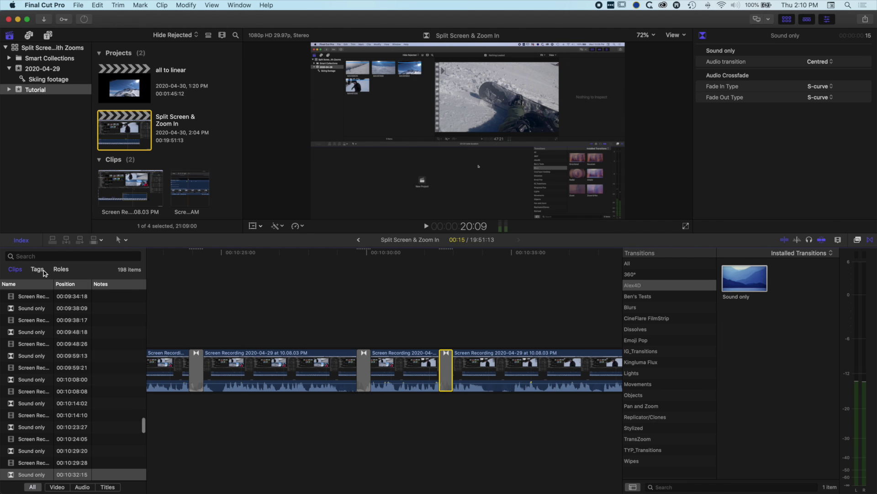
left_click(45, 255)
type("sound only")
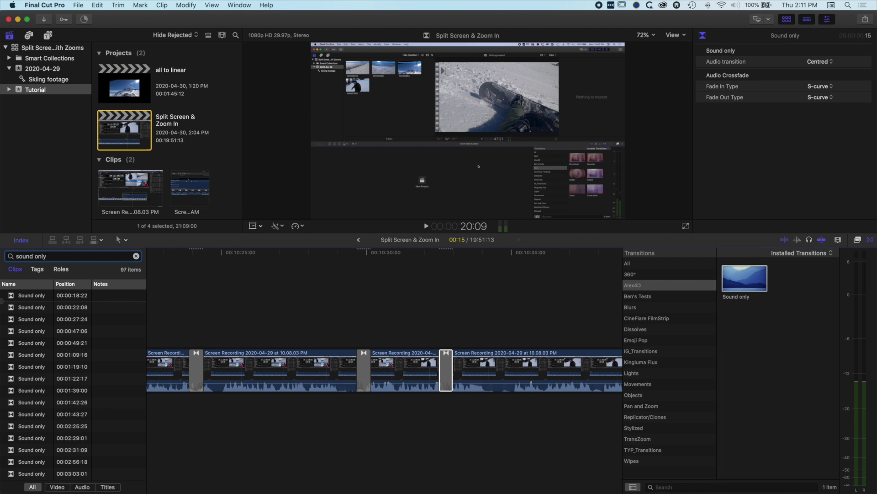
scroll(27, 300, "up", 1)
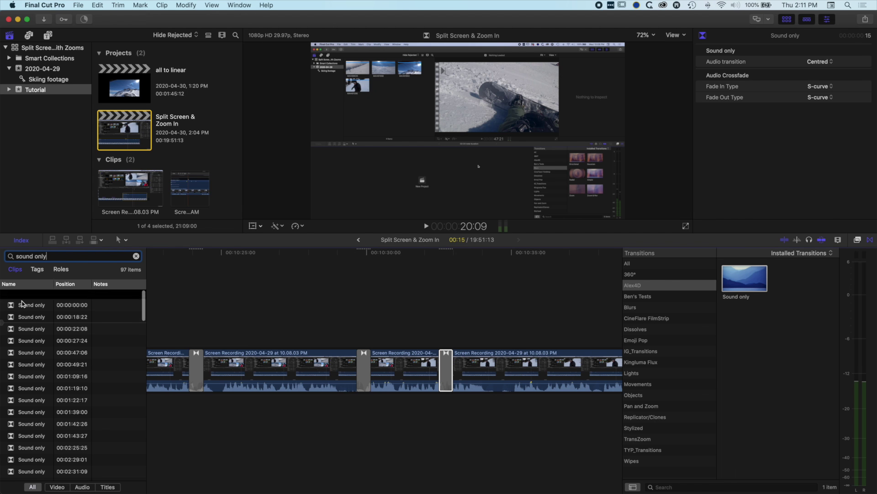
left_click(29, 296)
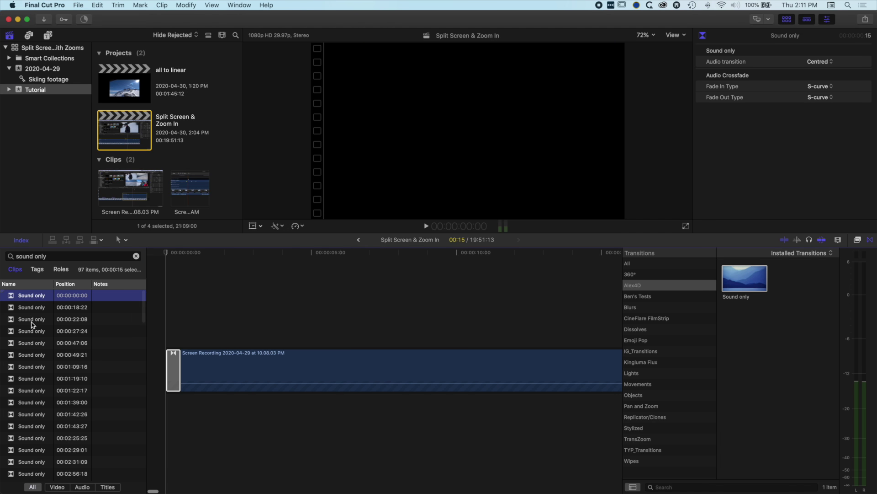
scroll(30, 329, "down", 20)
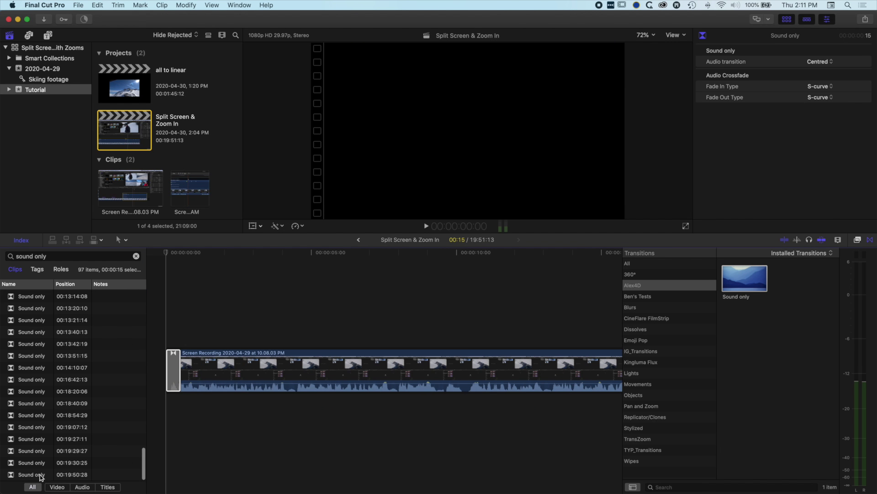
left_click(40, 474, "shift")
left_click(173, 370)
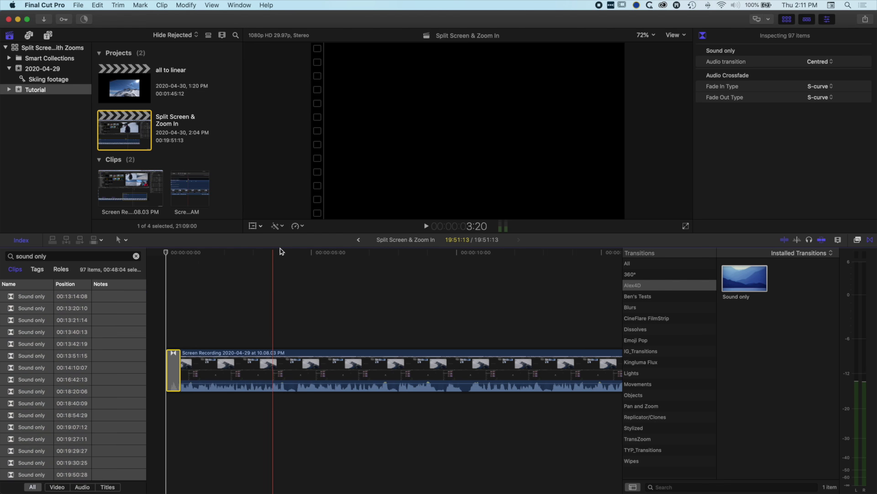
left_click(281, 253)
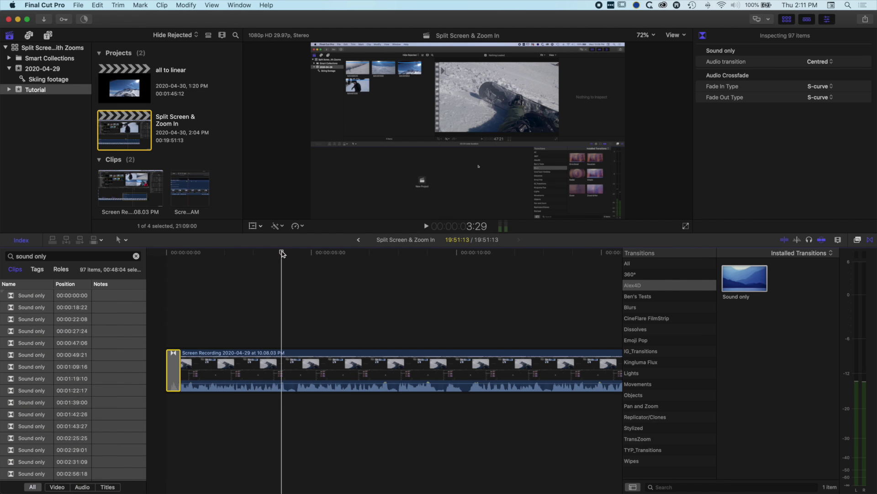
Set the selected transitions' duration to 1, shrinking all 97 to 3 frames.
key("ctrl+d")
type("1")
key("Return")
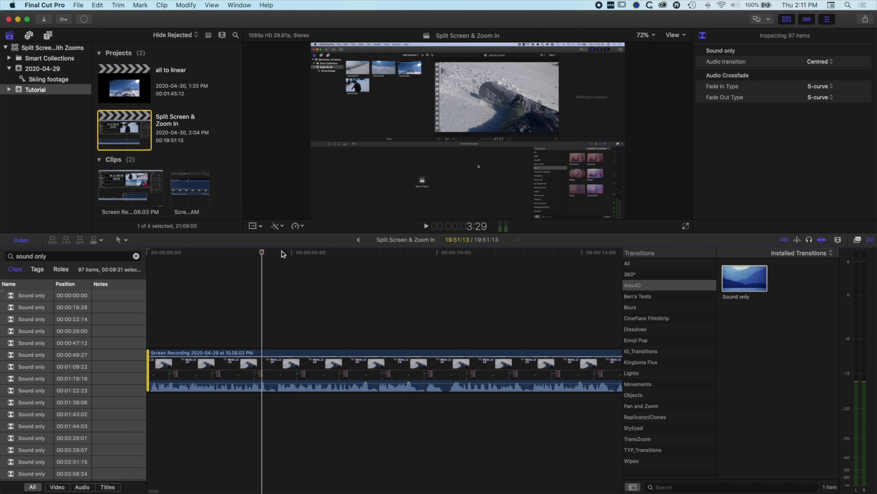
left_click(344, 264)
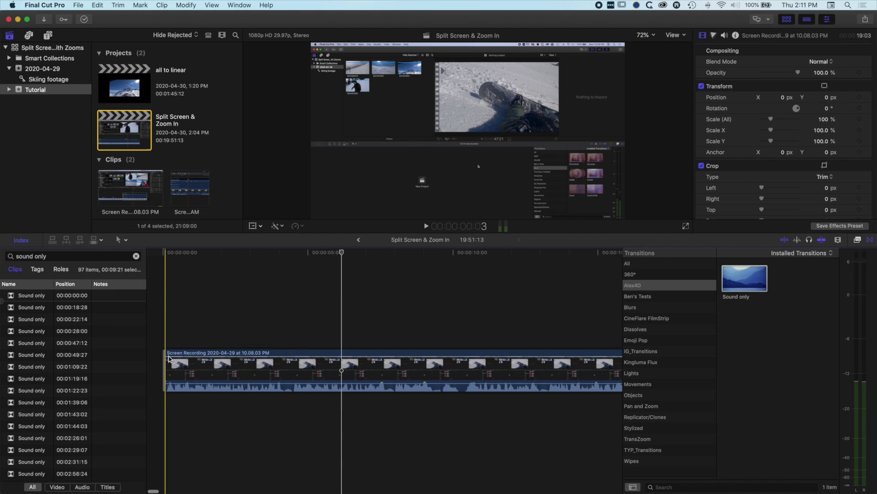
left_click(170, 277)
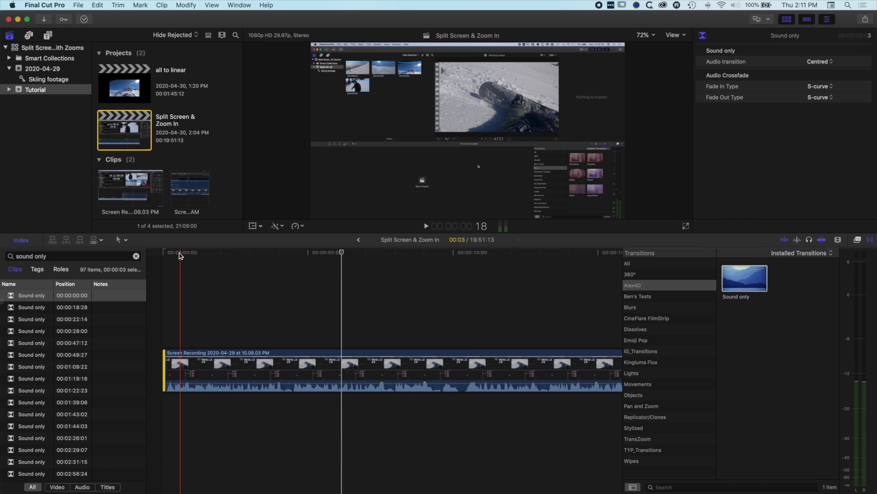
left_click(154, 255)
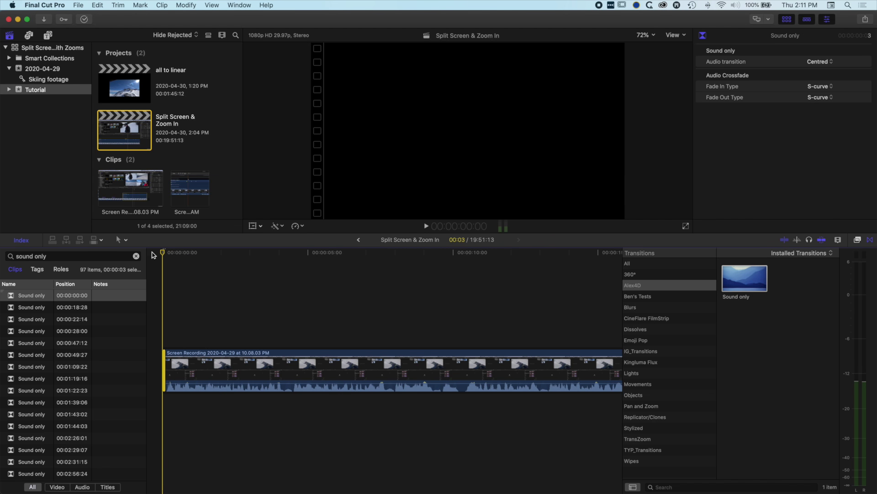